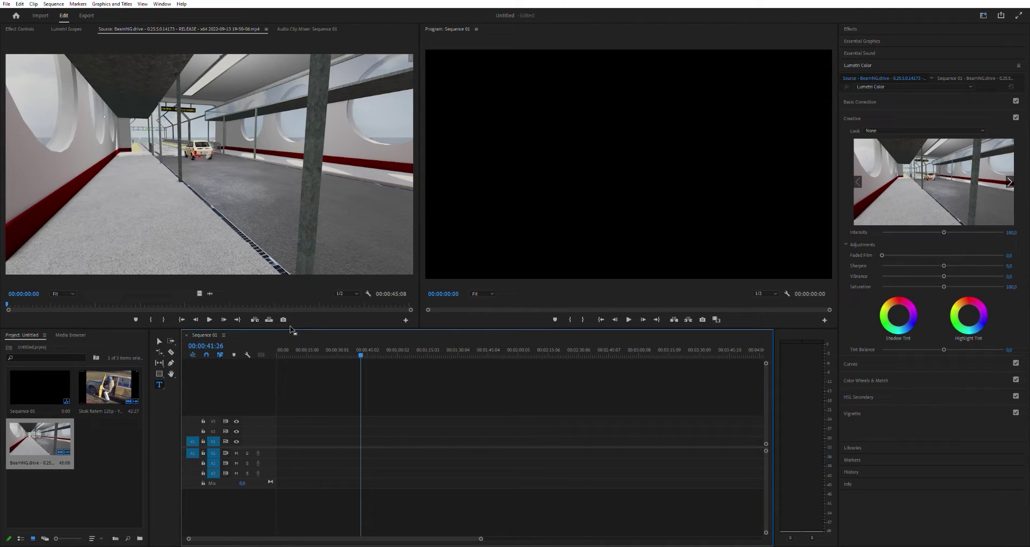
# Place the Skok fiatem 125p clip at the start of the sequence and the BeamNG.drive clip directly after it
pyautogui.click(125, 393)
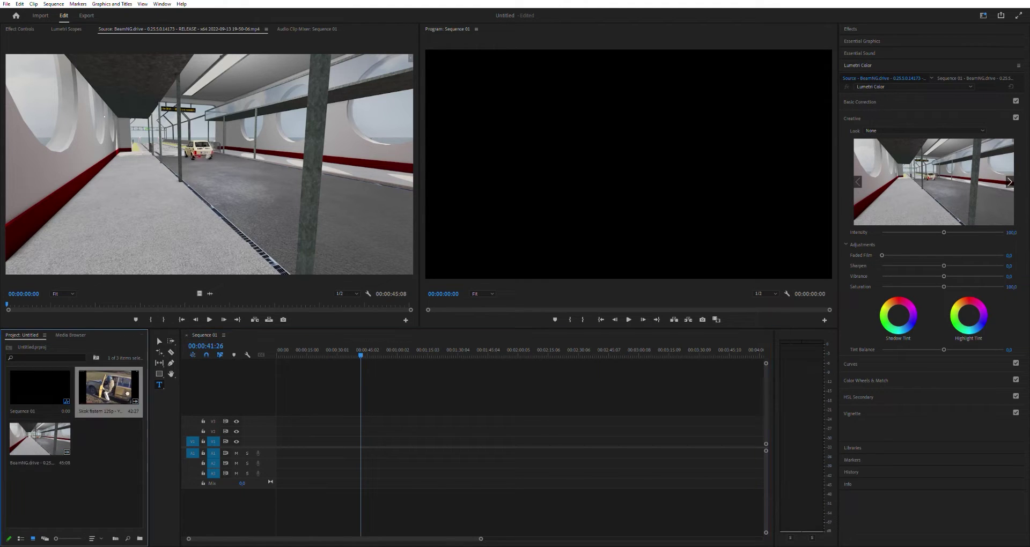
pyautogui.moveTo(172, 405); pyautogui.dragTo(281, 444)
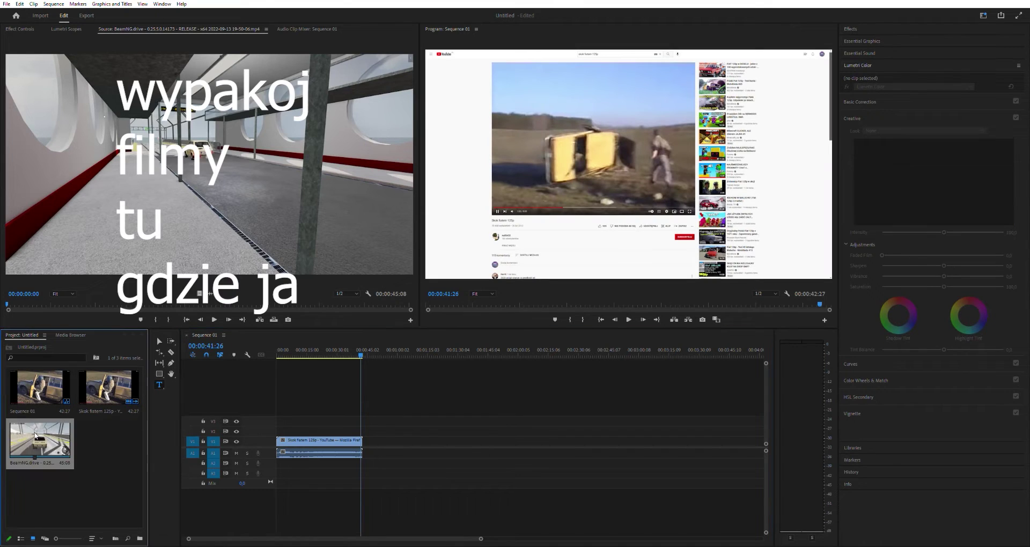
pyautogui.doubleClick(49, 441)
pyautogui.moveTo(51, 441); pyautogui.dragTo(368, 445)
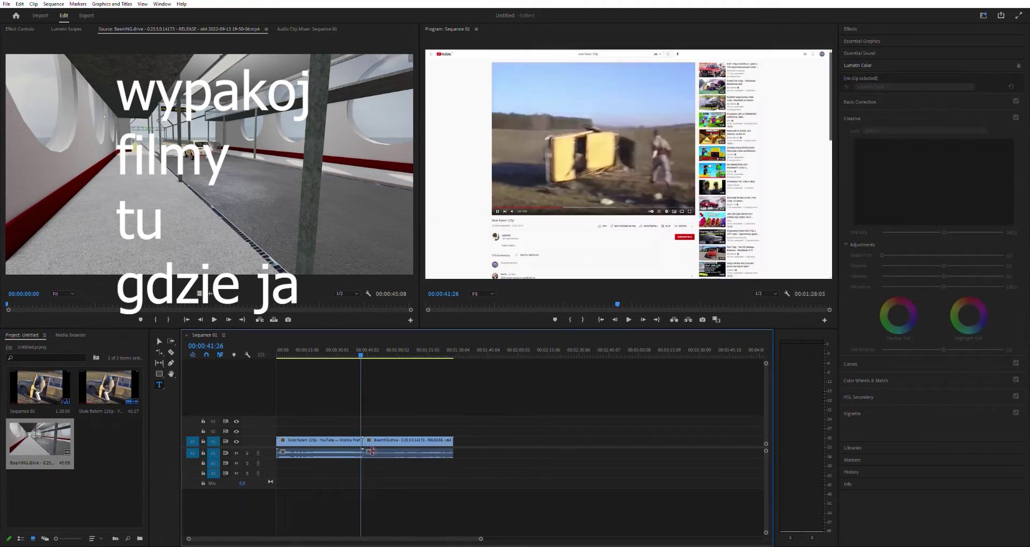
# Play the sequence from the beginning, split the Skok fiatem clip at 00:00:06:14 and delete its opening segment
pyautogui.moveTo(361, 351); pyautogui.dragTo(111, 356)
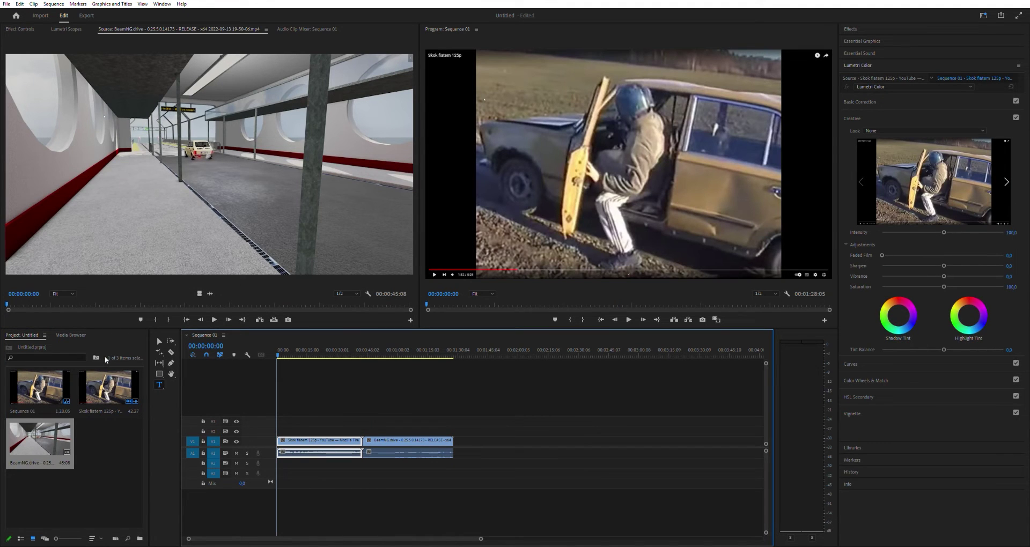
pyautogui.press('space')
pyautogui.press('space')
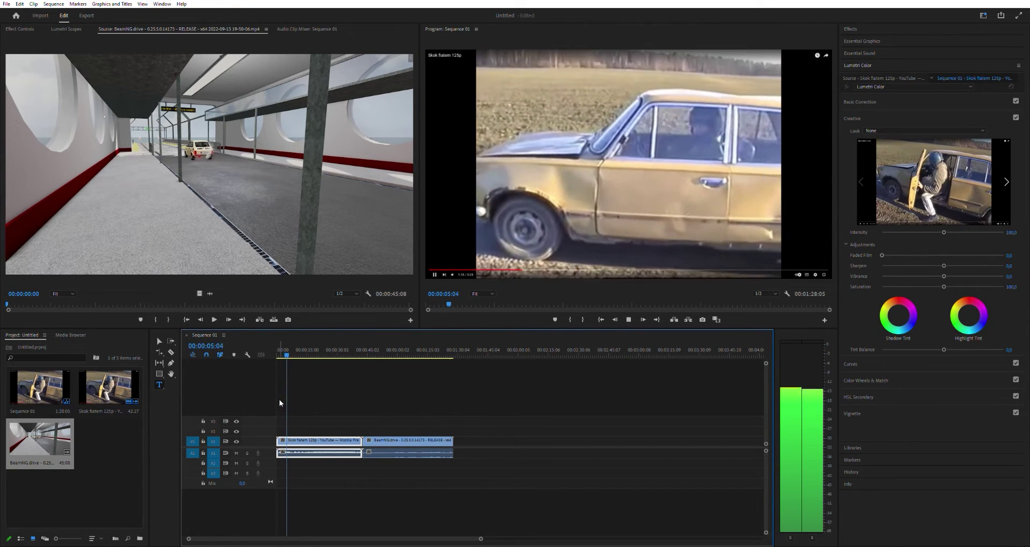
pyautogui.press('space')
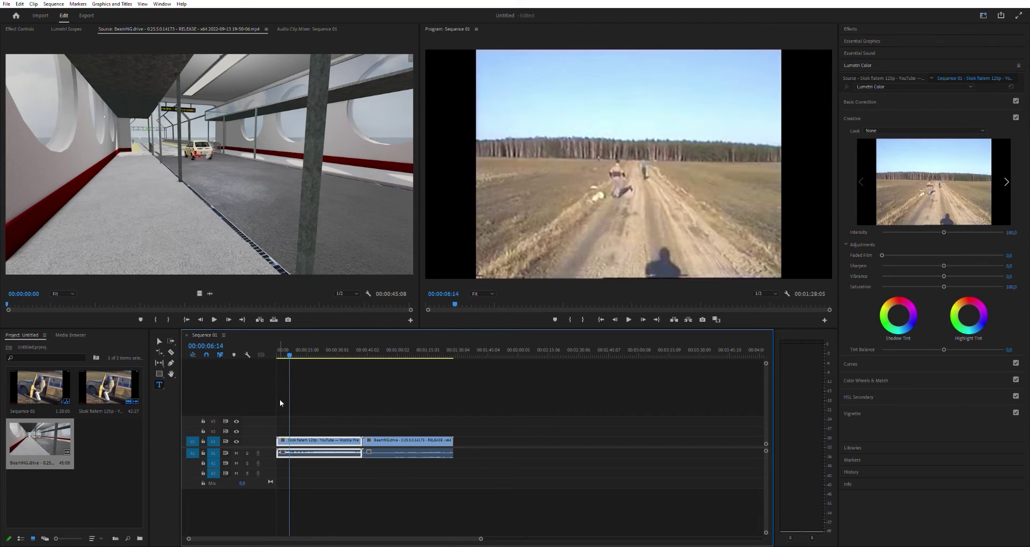
pyautogui.press('c')
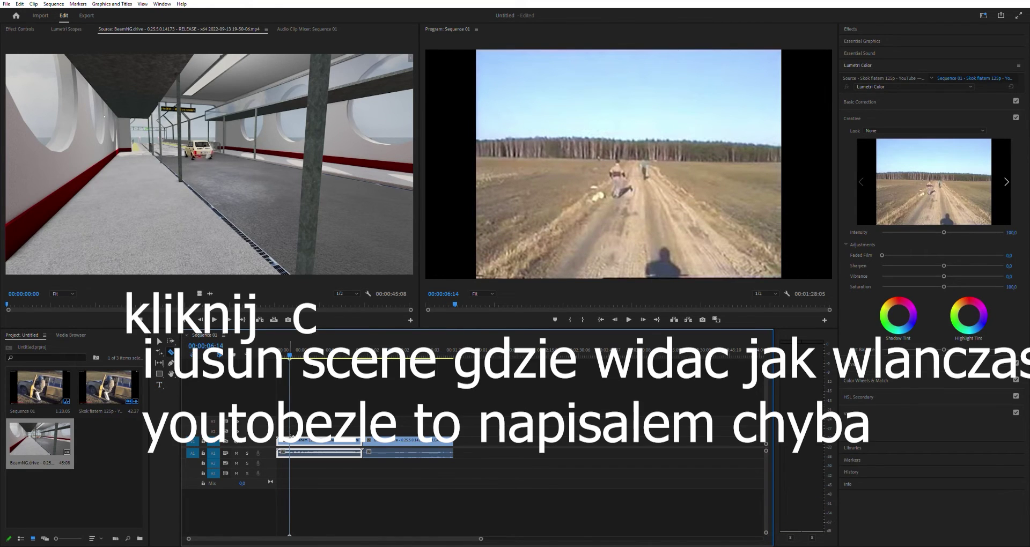
pyautogui.click(290, 441)
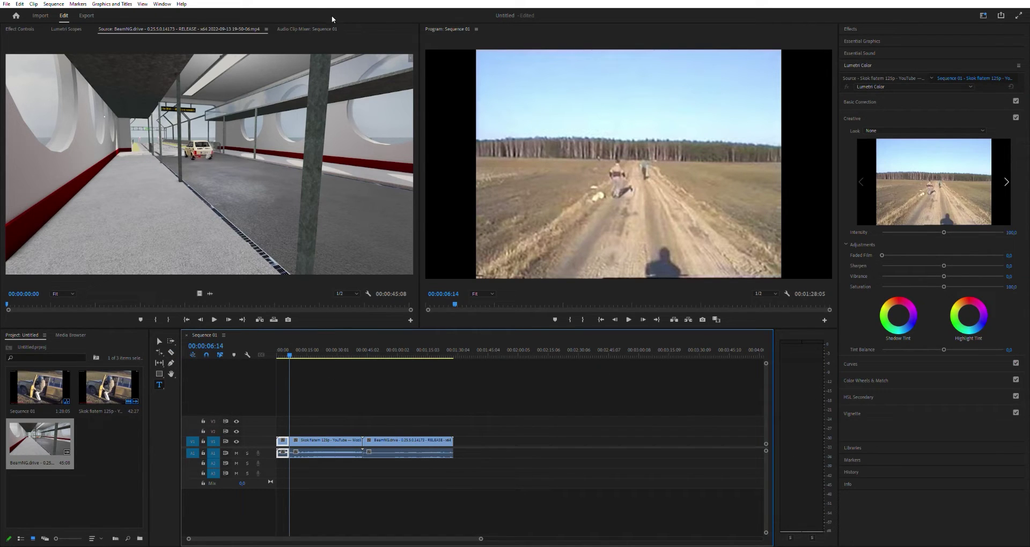
pyautogui.press('Delete')
# Split the Skok fiatem clip at 00:00:12:28 and move the segment before the cut to the start of the sequence
pyautogui.press('space')
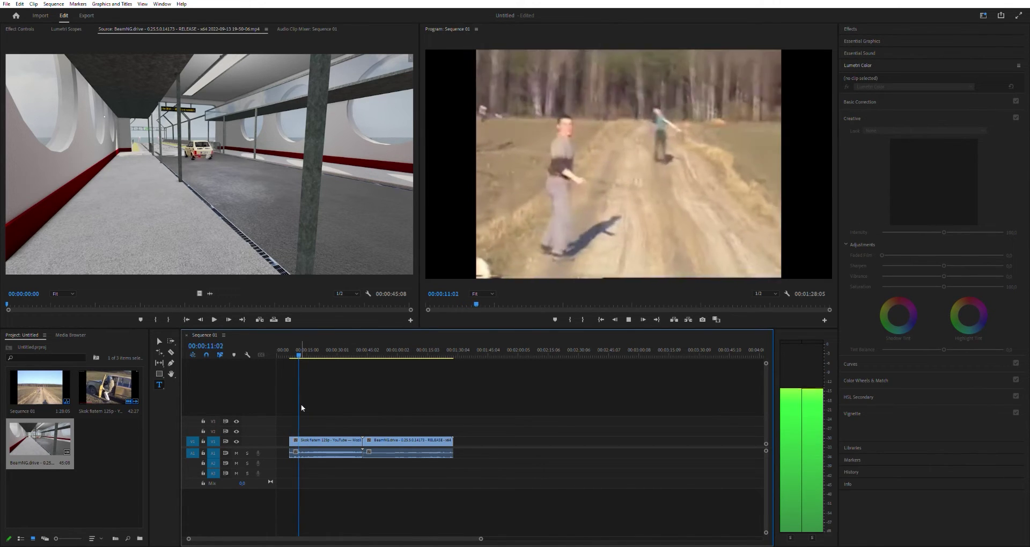
pyautogui.click(302, 441)
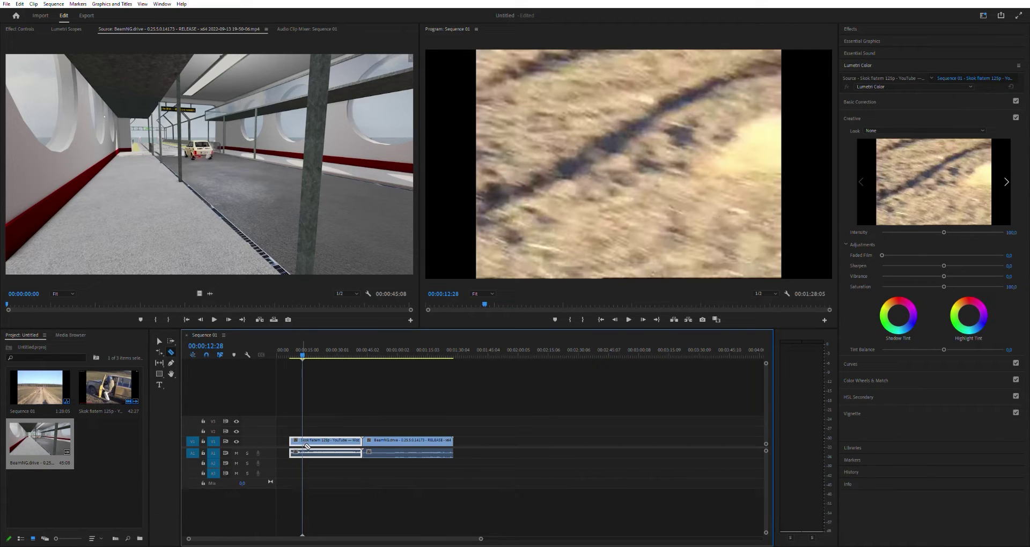
pyautogui.click(306, 445)
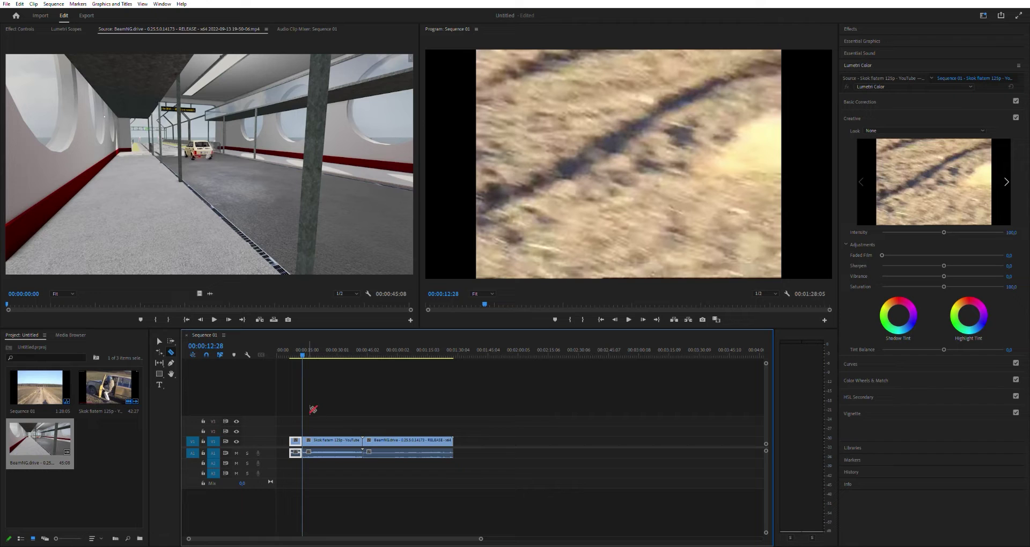
pyautogui.click(299, 440)
pyautogui.press('Delete')
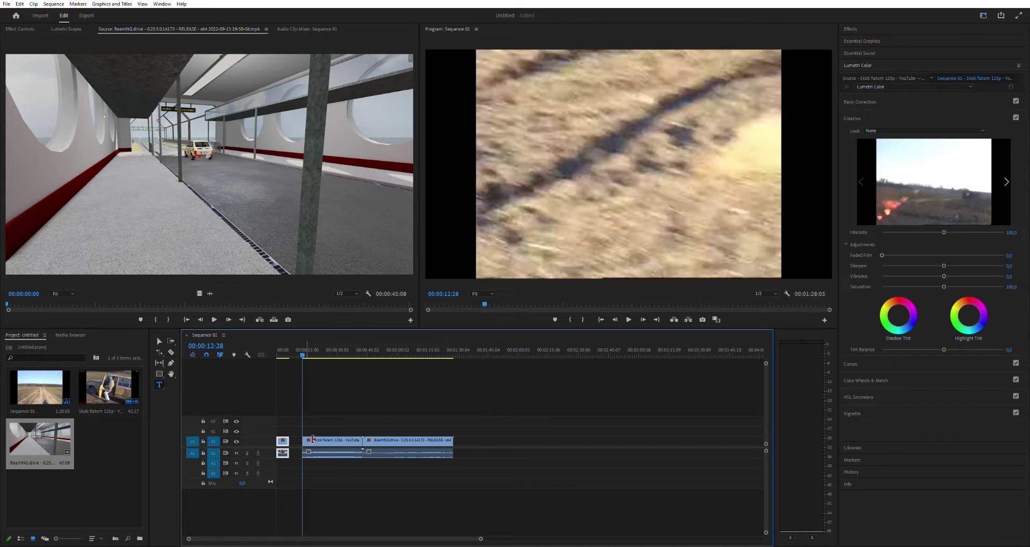
# Move the BeamNG.drive clip away to about 00:02:04:00 and split it at 00:02:16:06
pyautogui.moveTo(322, 433); pyautogui.dragTo(325, 434)
pyautogui.moveTo(388, 440); pyautogui.dragTo(547, 439)
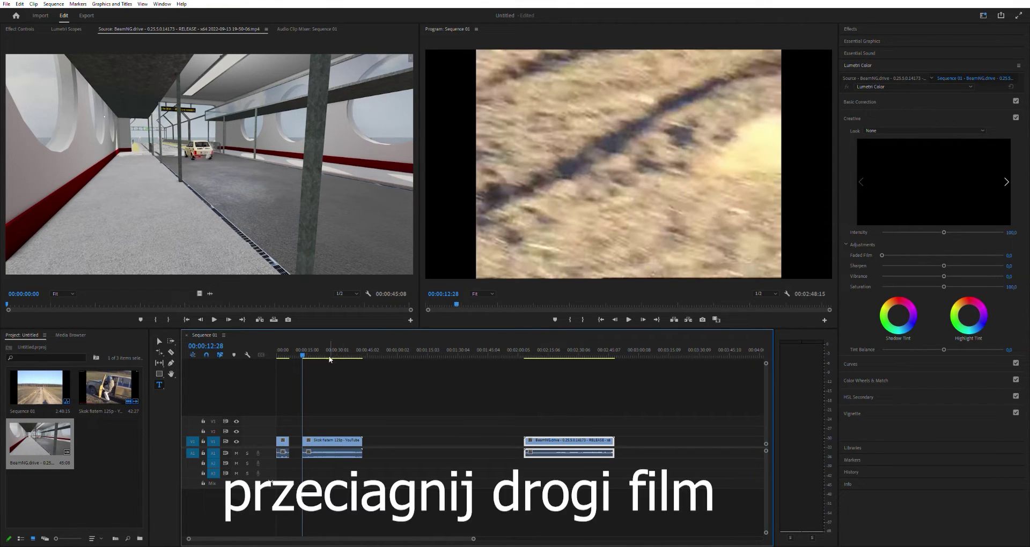
pyautogui.moveTo(304, 353); pyautogui.dragTo(528, 368)
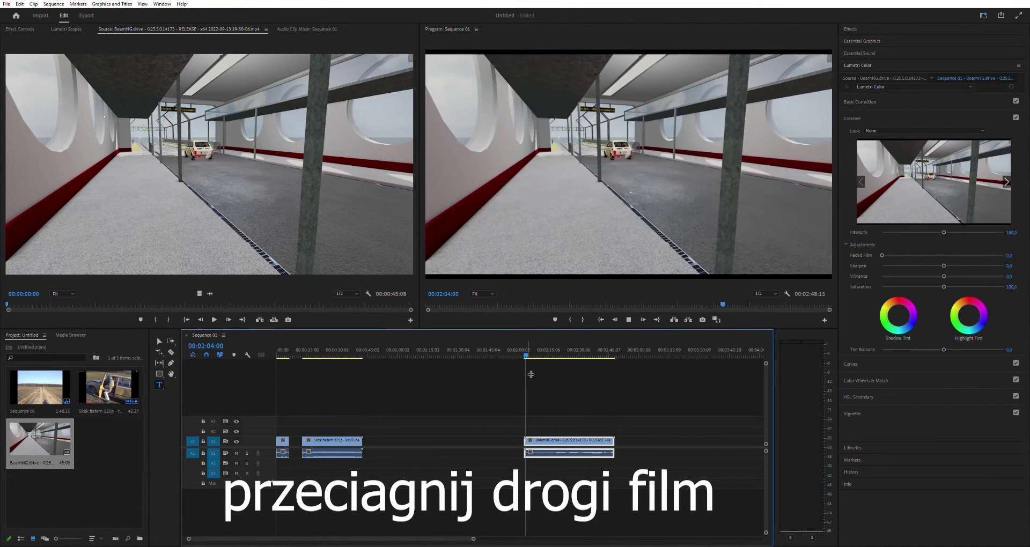
pyautogui.press('space')
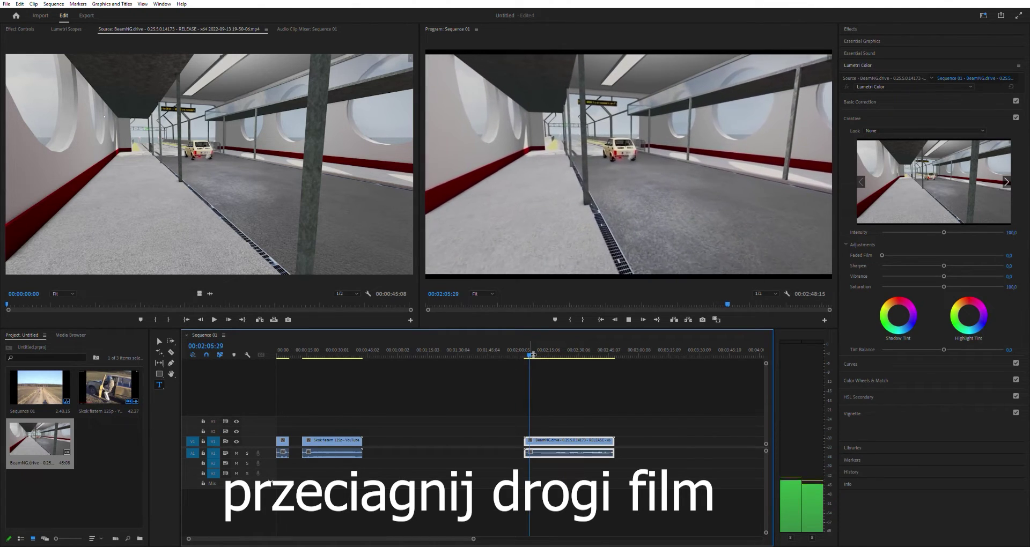
pyautogui.moveTo(533, 345); pyautogui.dragTo(549, 340)
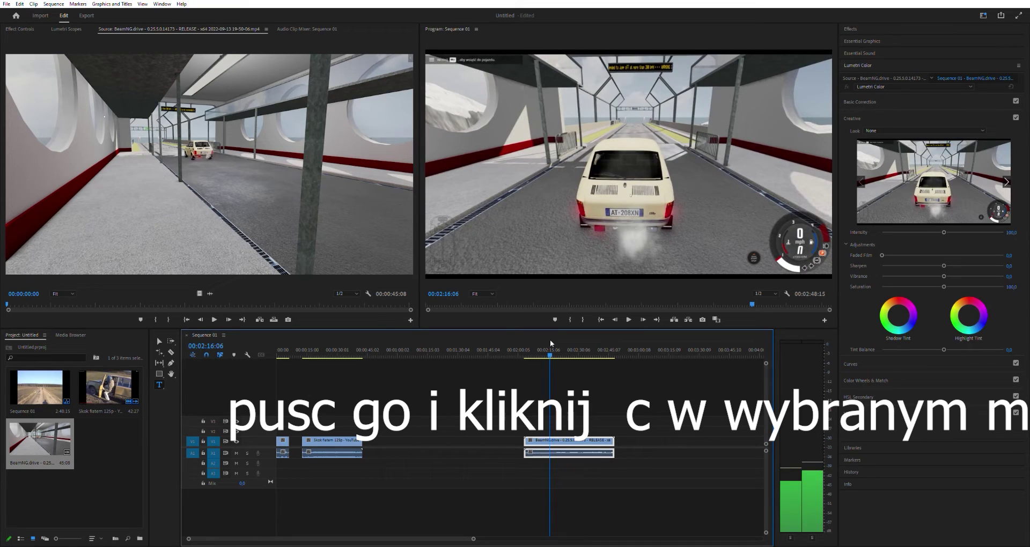
pyautogui.press('c')
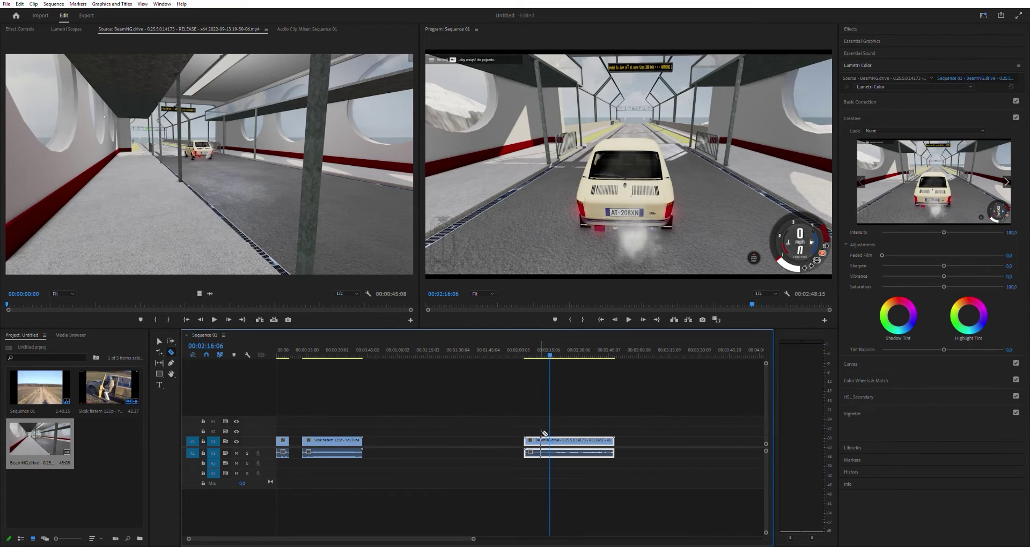
pyautogui.click(553, 439)
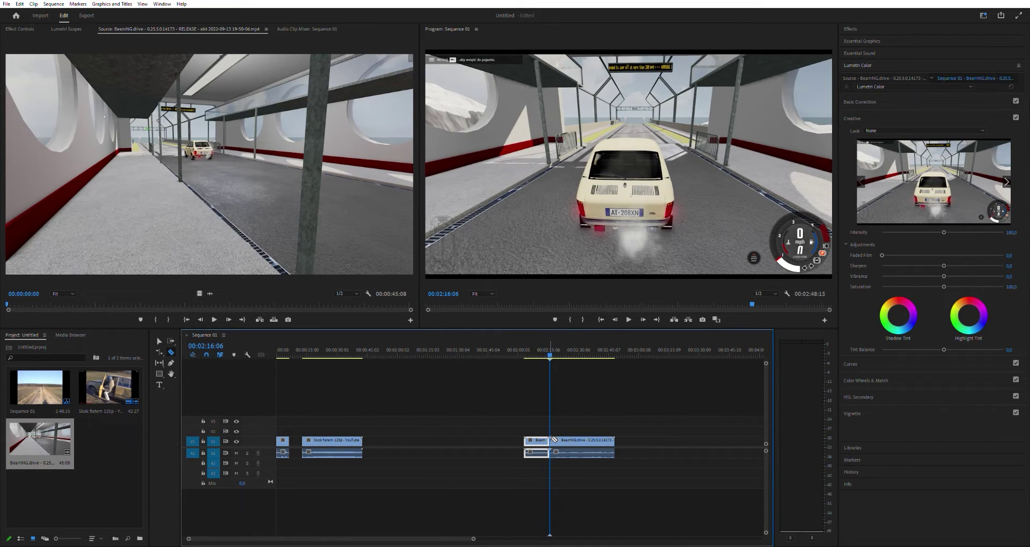
# Place the cut-off BeamNG segment directly after the first Skok fiatem segment, shifting the rest of the Skok fiatem clip further along the timeline
pyautogui.press('t')
pyautogui.moveTo(537, 440); pyautogui.dragTo(425, 445)
pyautogui.moveTo(332, 439); pyautogui.dragTo(298, 438)
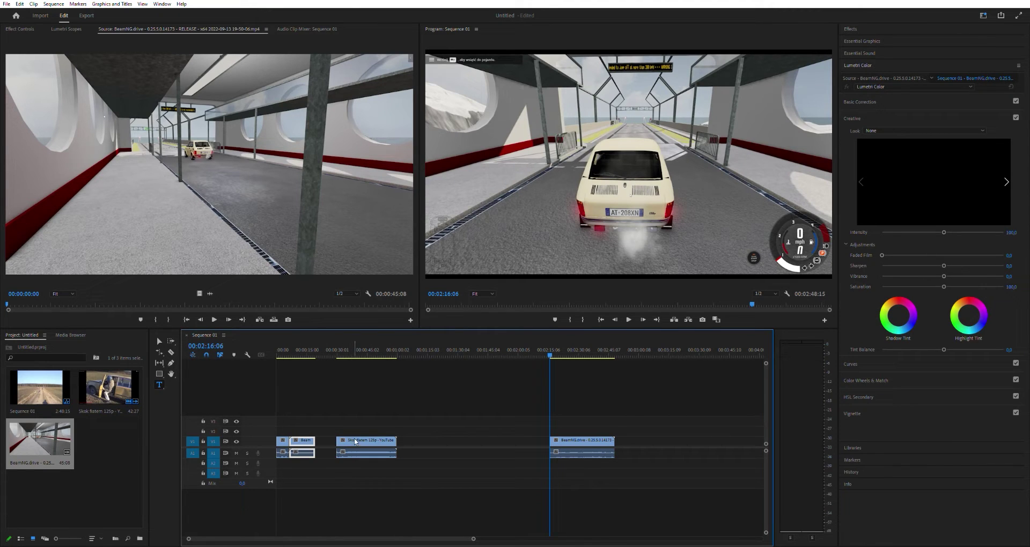
# Split the remaining Skok fiatem clip at 00:00:36:20 and attach its first segment to the end of the assembled segments
pyautogui.moveTo(557, 351); pyautogui.dragTo(347, 358)
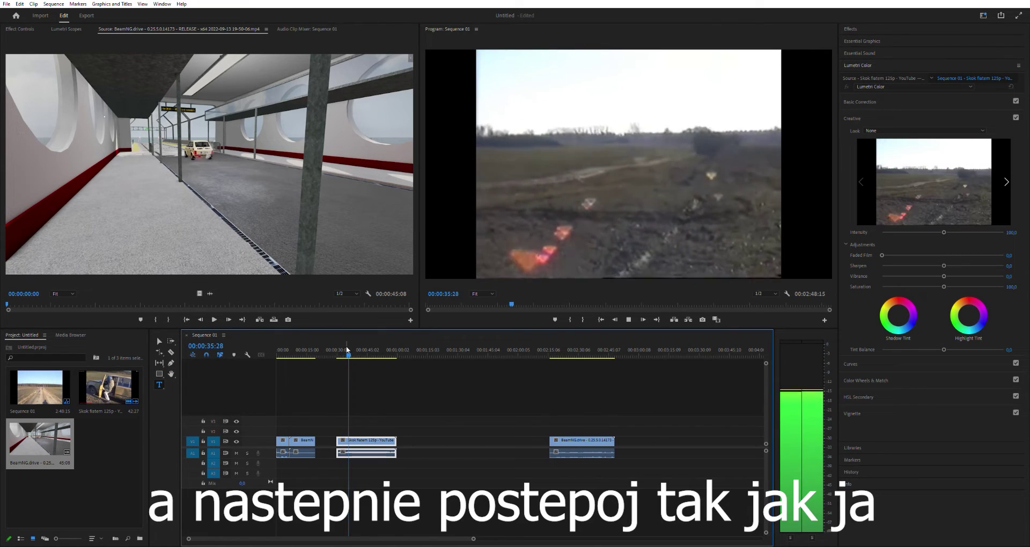
pyautogui.click(349, 351)
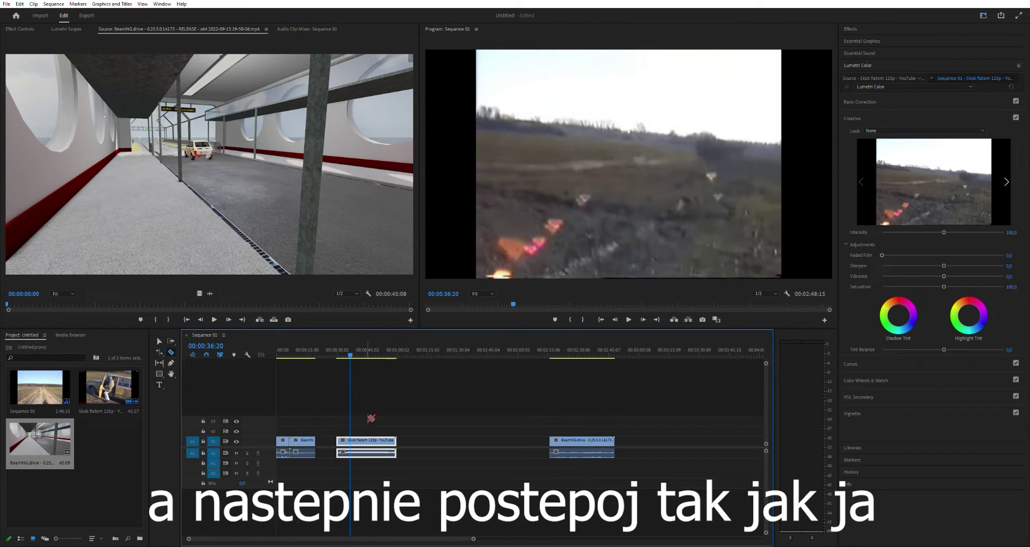
pyautogui.press('t')
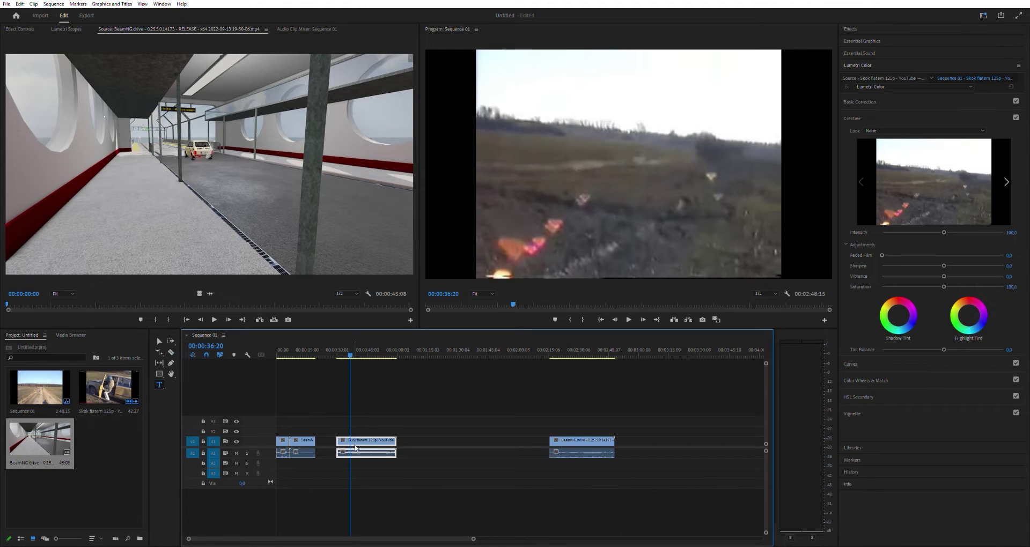
pyautogui.moveTo(346, 436)
pyautogui.mouseDown()
pyautogui.moveTo(324, 435)
pyautogui.moveTo(351, 436)
pyautogui.mouseUp()
pyautogui.click(354, 451)
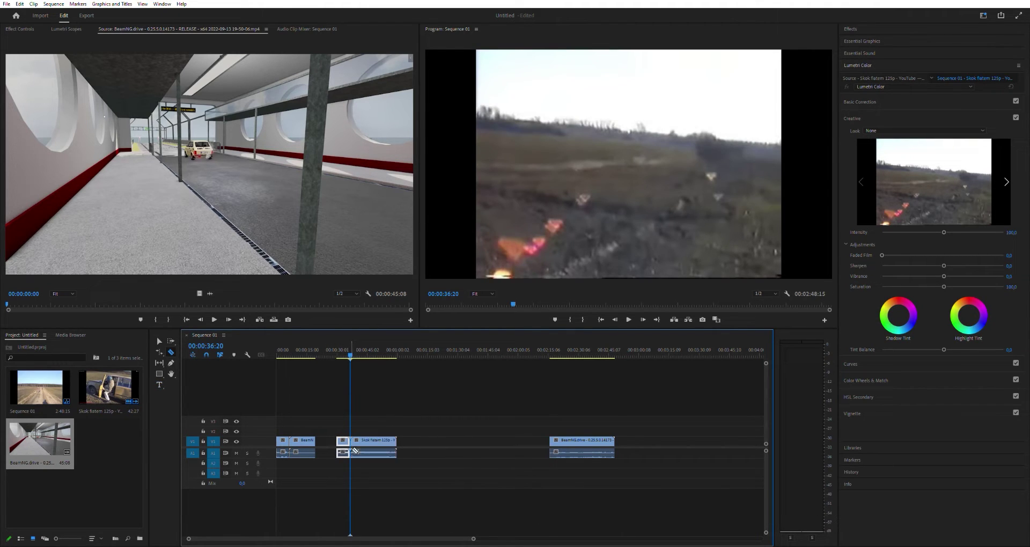
pyautogui.moveTo(346, 435); pyautogui.dragTo(326, 435)
# Split the remaining BeamNG clip at 00:02:28:13 and delete the segment before the cut
pyautogui.moveTo(353, 352); pyautogui.dragTo(575, 372)
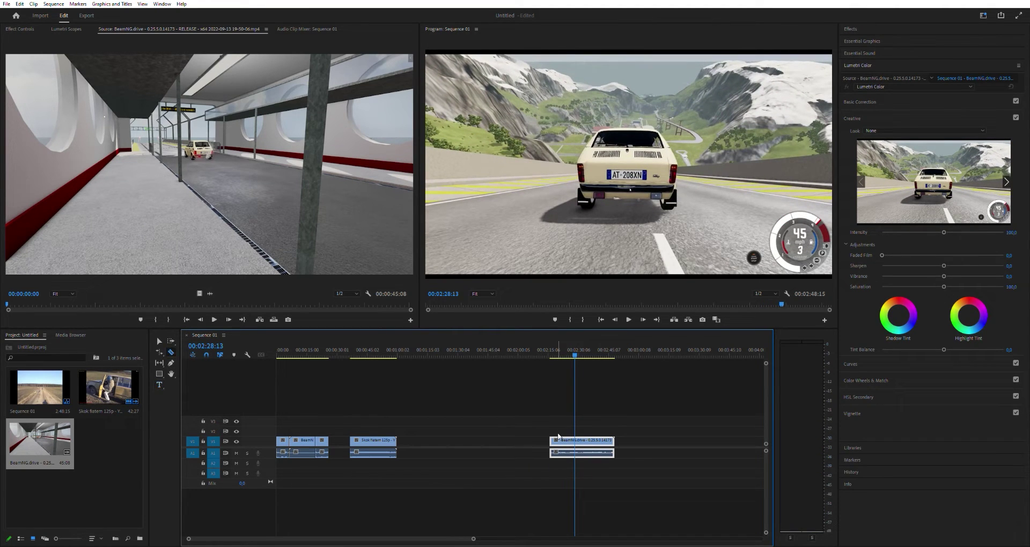
pyautogui.click(577, 438)
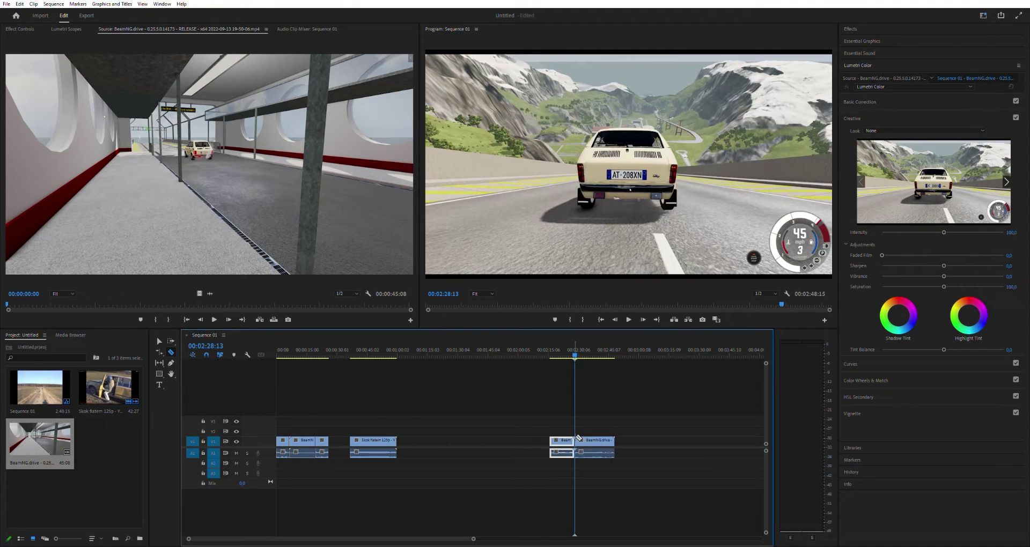
pyautogui.press('t')
pyautogui.press('Delete')
# Play on through the BeamNG clip, split it at 00:02:33:27 and delete the segment before the cut
pyautogui.press('space')
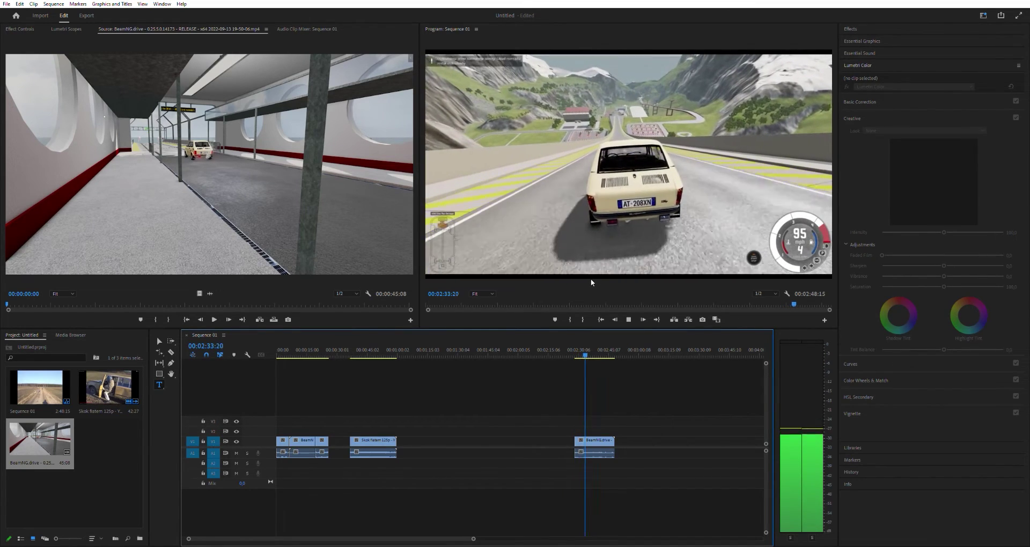
pyautogui.press('space')
pyautogui.press('c')
pyautogui.click(587, 441)
pyautogui.moveTo(575, 441); pyautogui.dragTo(574, 436)
pyautogui.press('Delete')
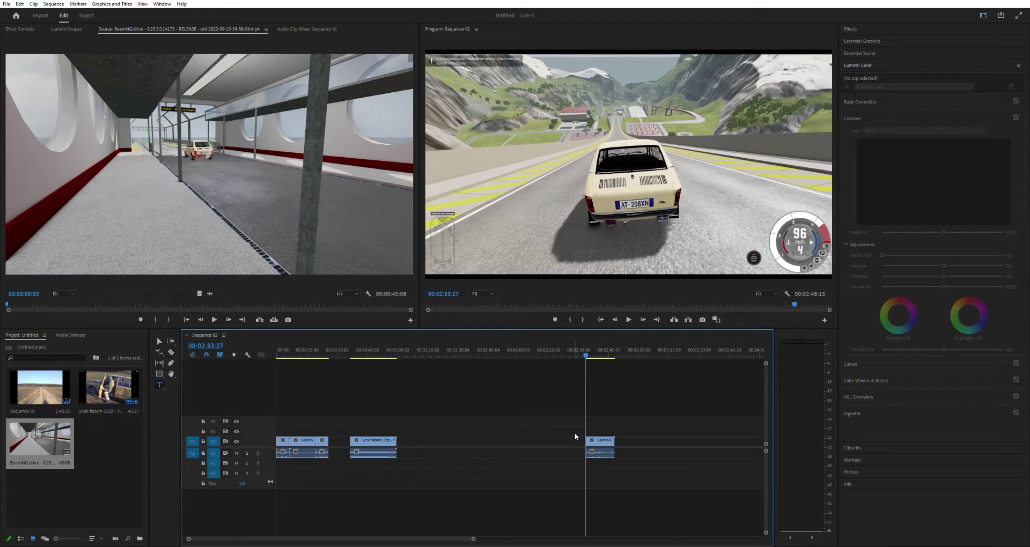
# Preview the remaining BeamNG clip, split it at 00:02:35:25 and attach the short first segment to the end of the assembled segments
pyautogui.press('space')
pyautogui.click(600, 441)
pyautogui.click(583, 350)
pyautogui.press('space')
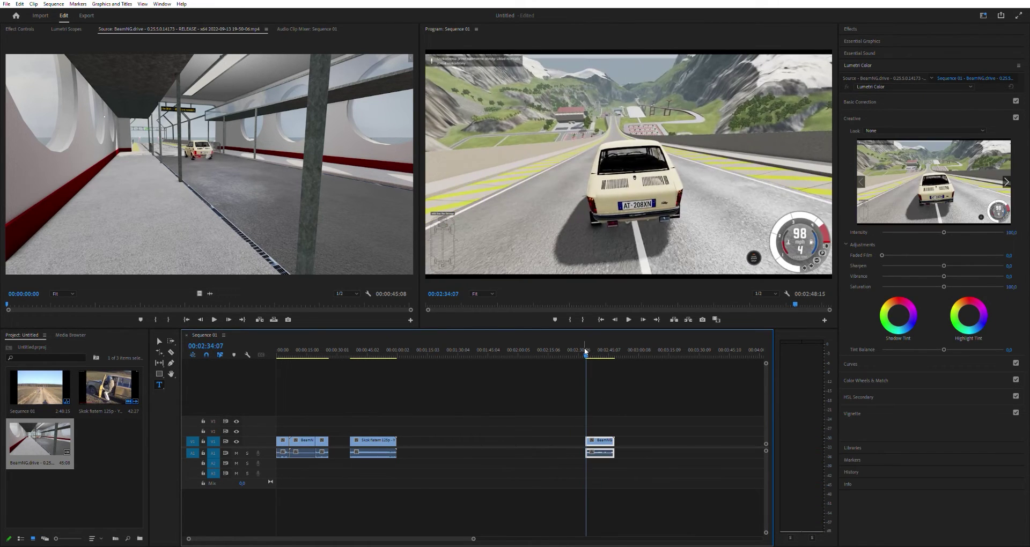
pyautogui.click(572, 439)
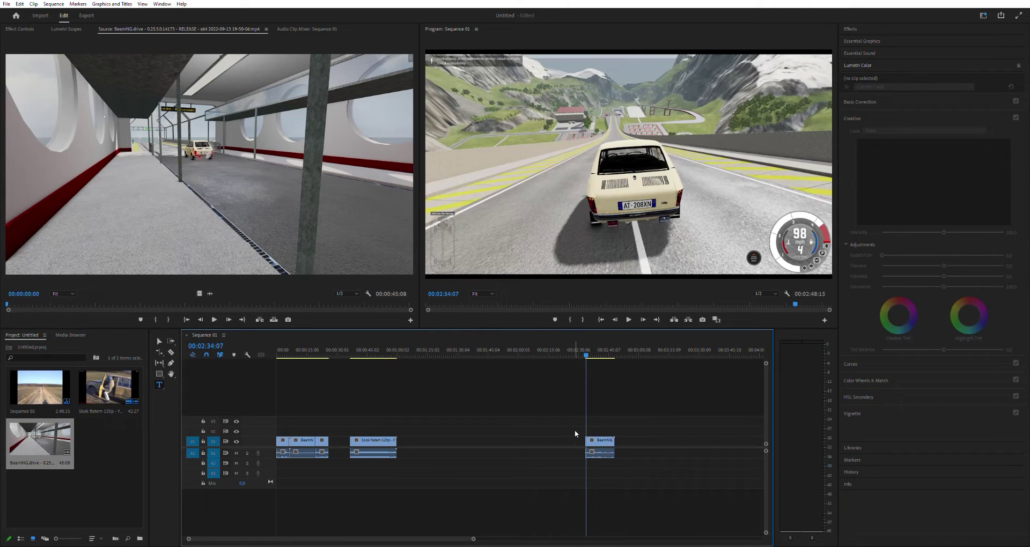
pyautogui.click(602, 439)
pyautogui.press('space')
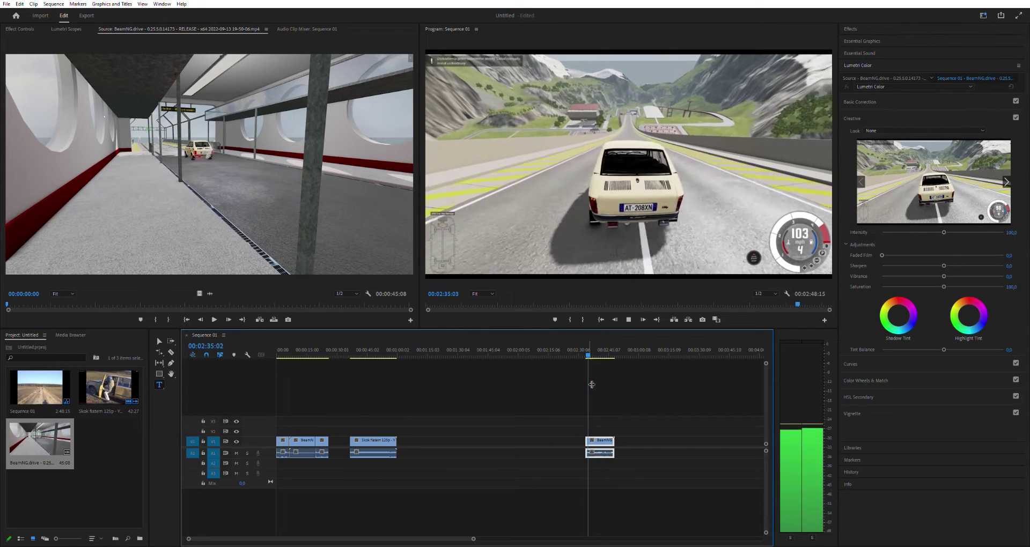
pyautogui.press('space')
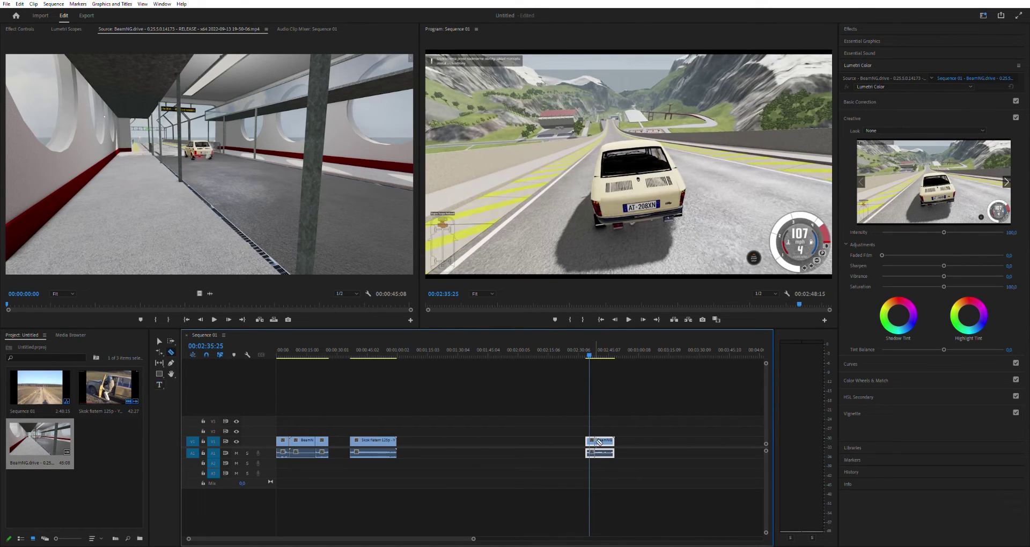
pyautogui.click(593, 440)
pyautogui.press('t')
pyautogui.moveTo(587, 438); pyautogui.dragTo(331, 433)
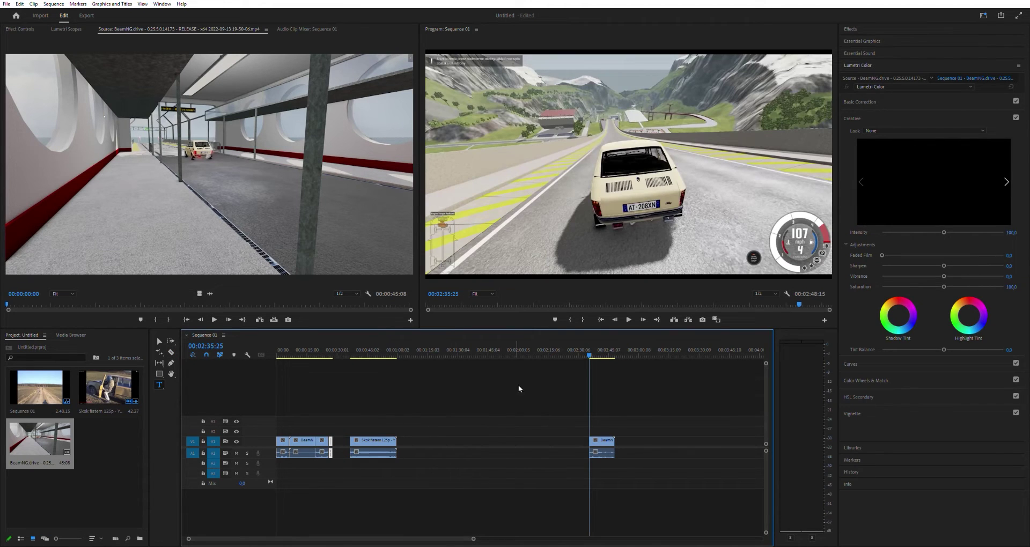
# Split the remaining Skok fiatem clip at 00:00:45:06 and move its first segment to the end of the assembled segments
pyautogui.moveTo(590, 351); pyautogui.dragTo(351, 388)
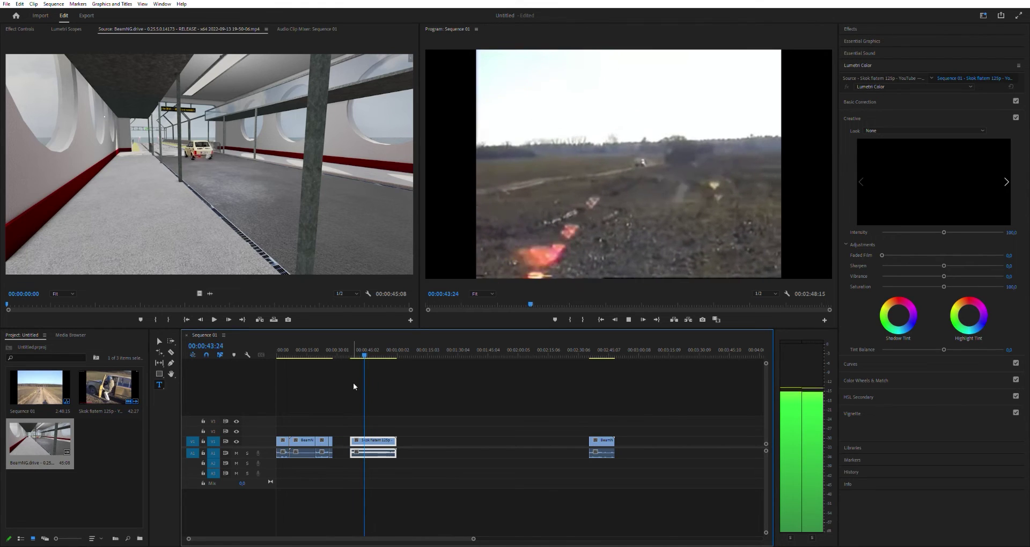
pyautogui.press('space')
pyautogui.press('c')
pyautogui.click(371, 441)
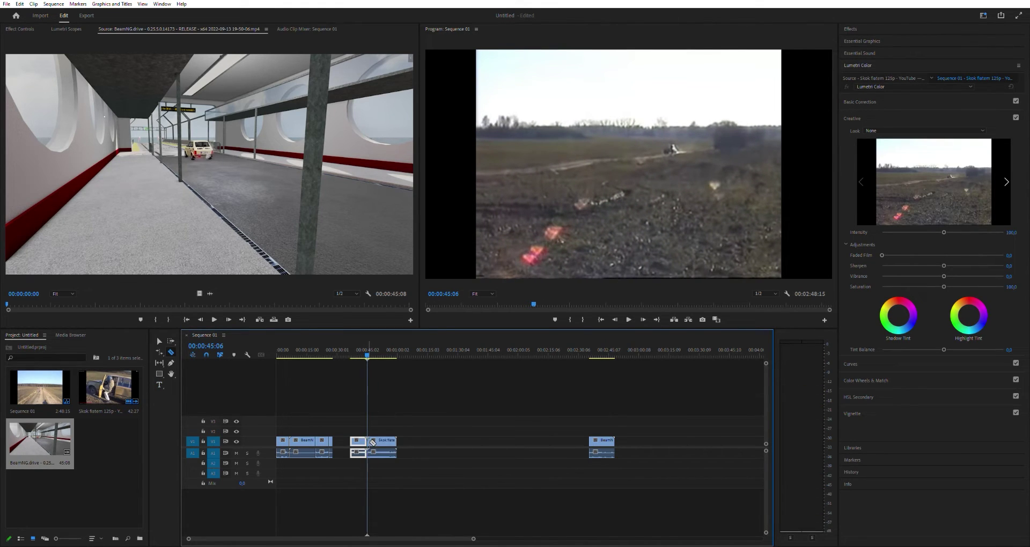
pyautogui.moveTo(362, 439); pyautogui.dragTo(331, 436)
# Preview the remaining BeamNG clip, split it at 00:02:41:14 and move its first segment to the end of the assembled segments
pyautogui.moveTo(363, 354); pyautogui.dragTo(592, 378)
pyautogui.press('space')
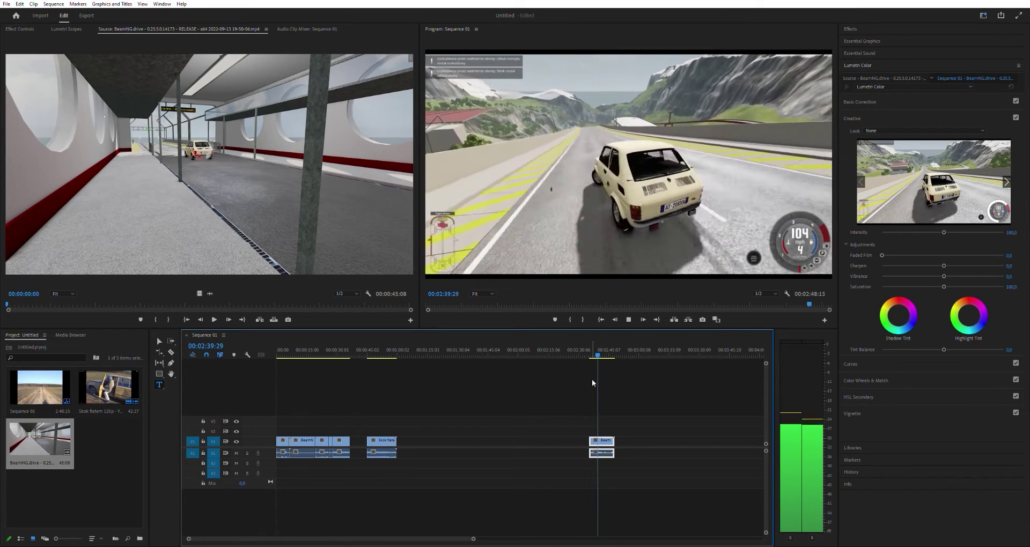
pyautogui.press('space')
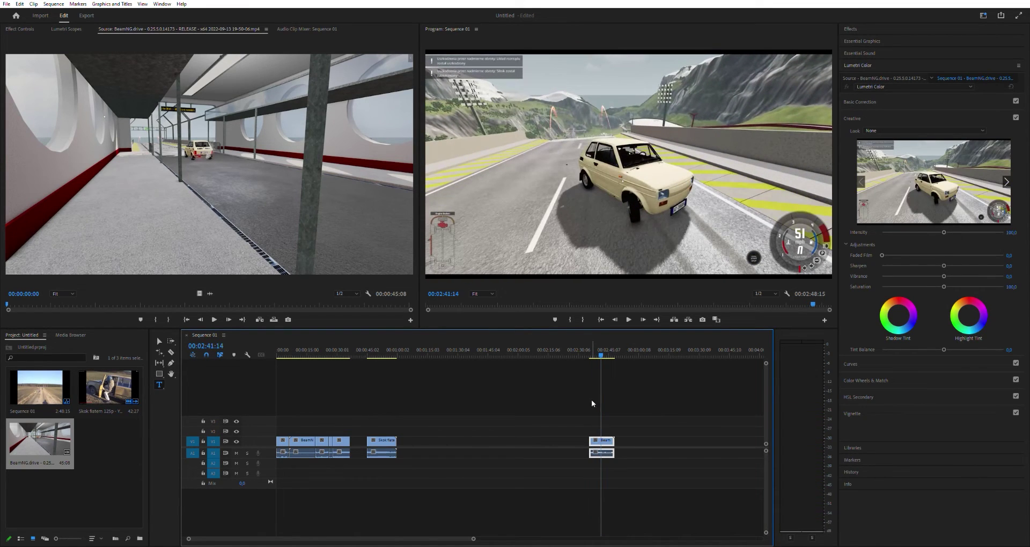
pyautogui.click(604, 437)
pyautogui.moveTo(596, 434); pyautogui.dragTo(357, 440)
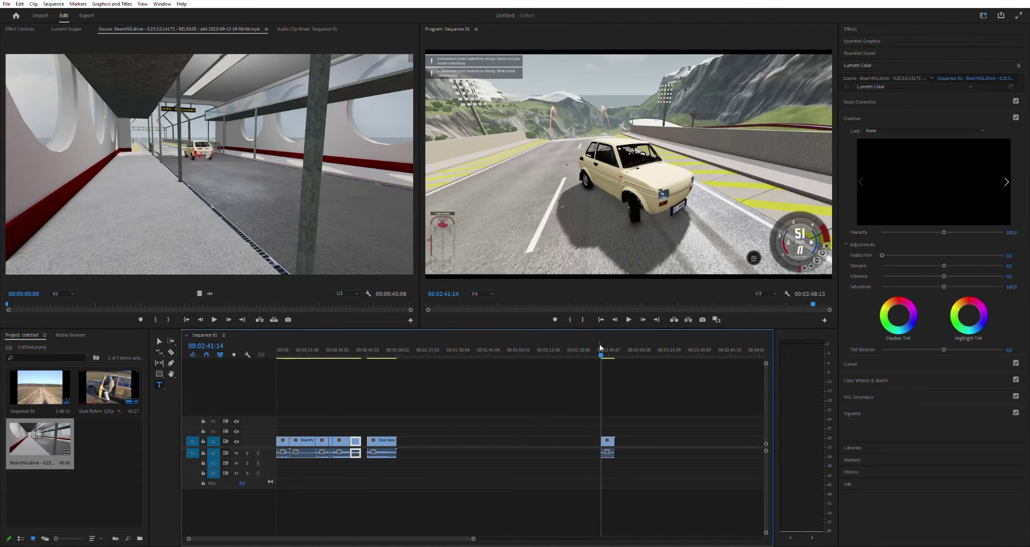
# Play the remaining Skok fiatem clip, split it at 00:00:54:02 and attach its first segment to the end of the assembled segments
pyautogui.press('Up')
pyautogui.press('Up')
pyautogui.press('Up')
pyautogui.press('space')
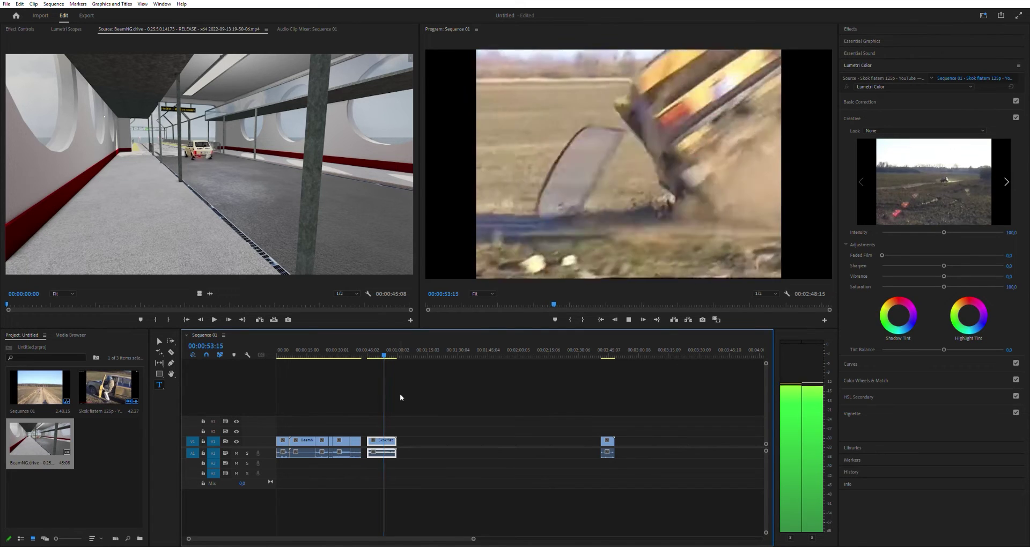
pyautogui.press('space')
pyautogui.press('c')
pyautogui.click(389, 446)
pyautogui.press('t')
pyautogui.moveTo(378, 443); pyautogui.dragTo(369, 436)
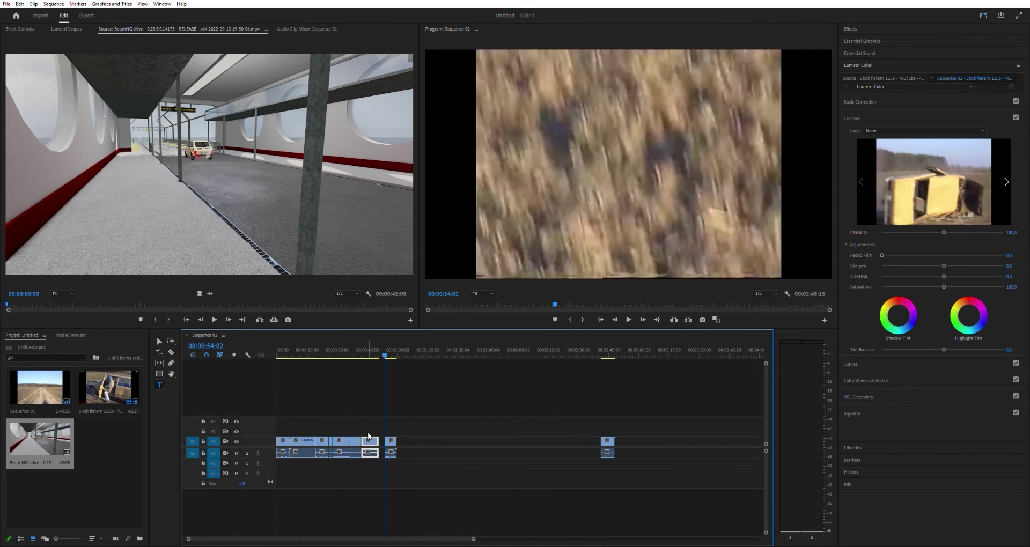
# Split the leftover Skok fiatem clip, delete both of its pieces and attach the last BeamNG segment to the end of the assembled segments
pyautogui.press('t')
pyautogui.click(396, 437)
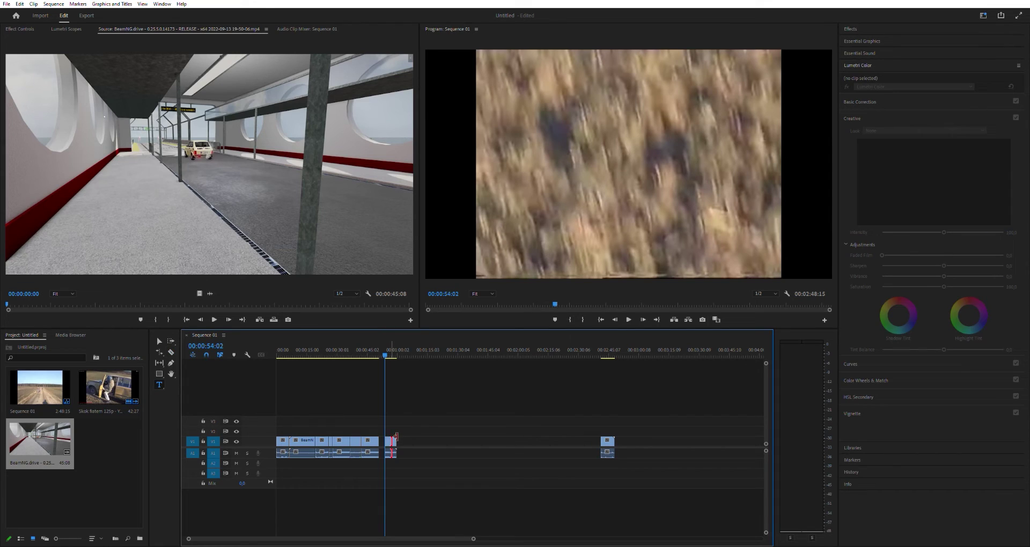
pyautogui.click(389, 439)
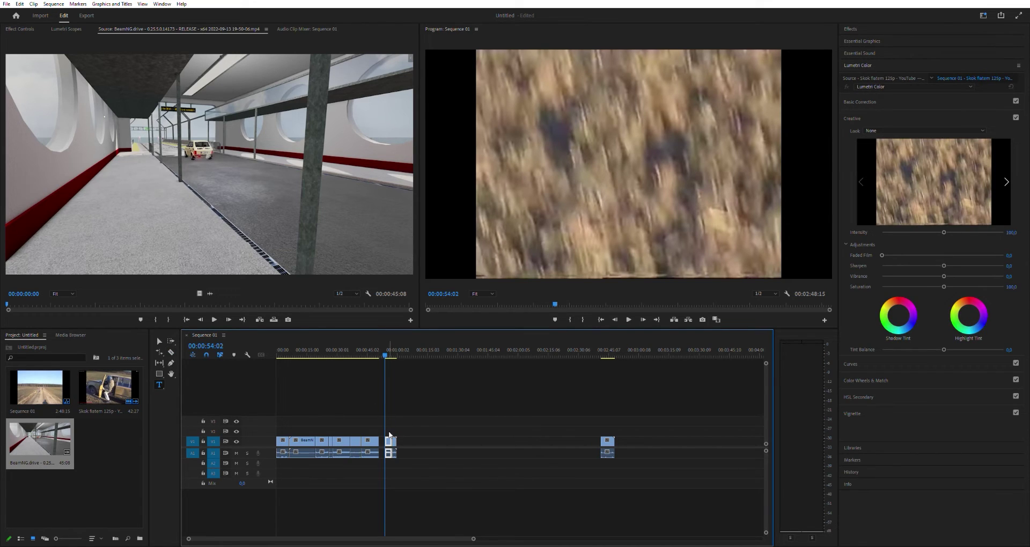
pyautogui.press('Delete')
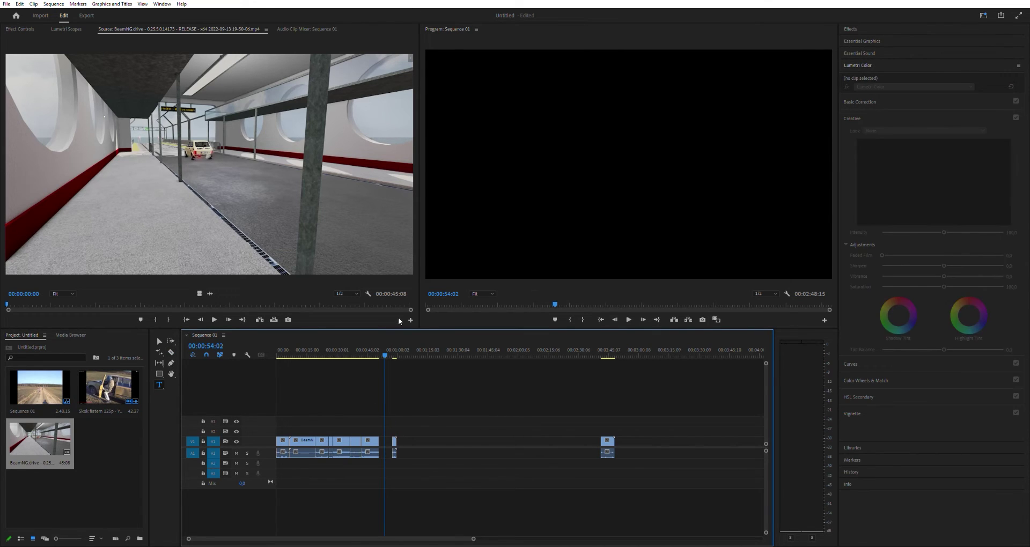
pyautogui.click(395, 438)
pyautogui.press('Delete')
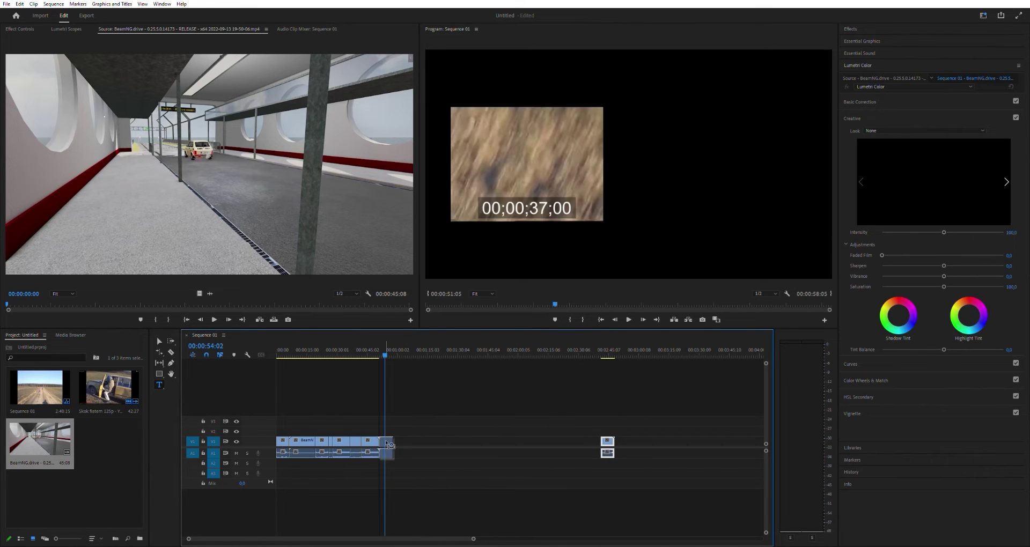
pyautogui.moveTo(390, 445); pyautogui.dragTo(392, 445)
# Play back the assembled sequence from its start to check the cuts, and clear the clip selection
pyautogui.press('space')
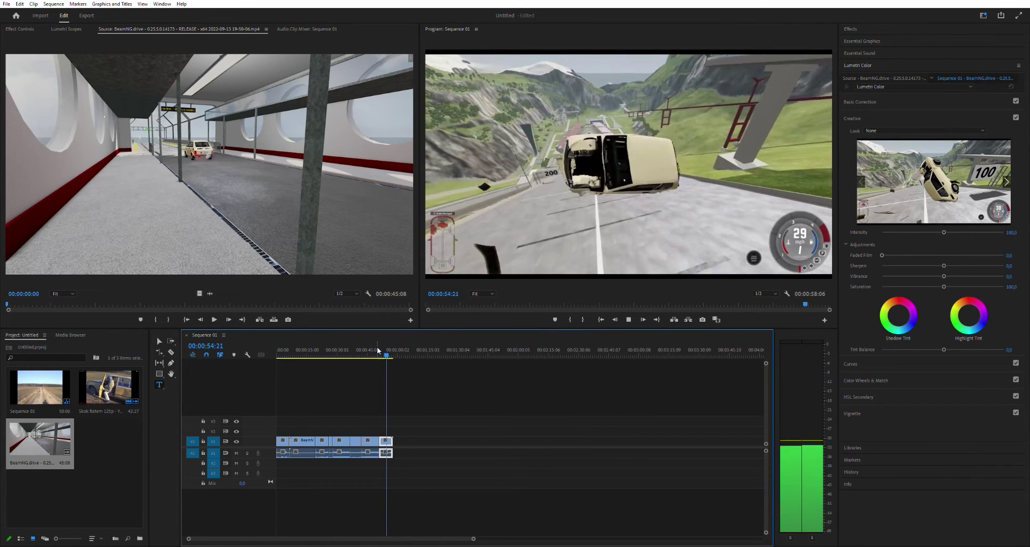
pyautogui.press('Home')
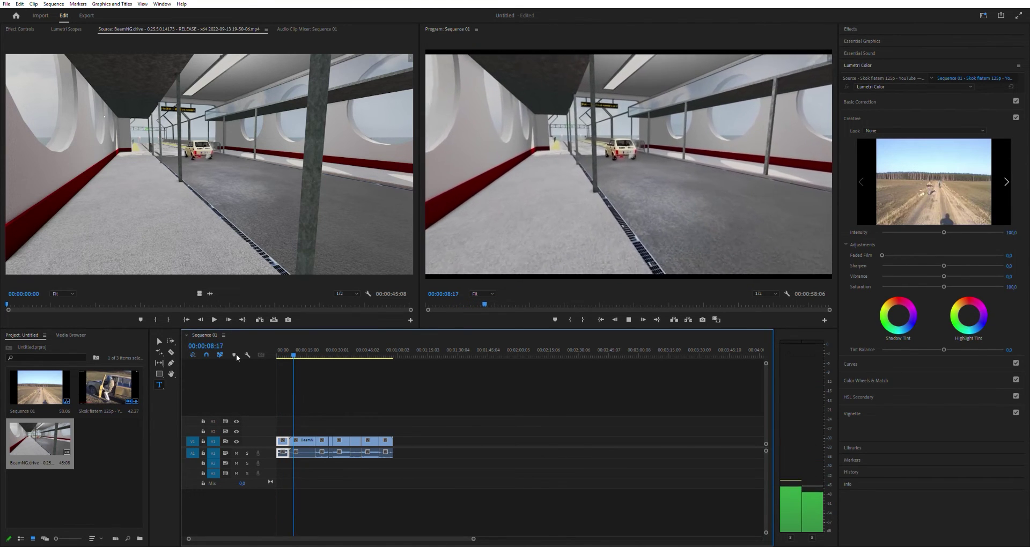
pyautogui.click(315, 350)
pyautogui.press('space')
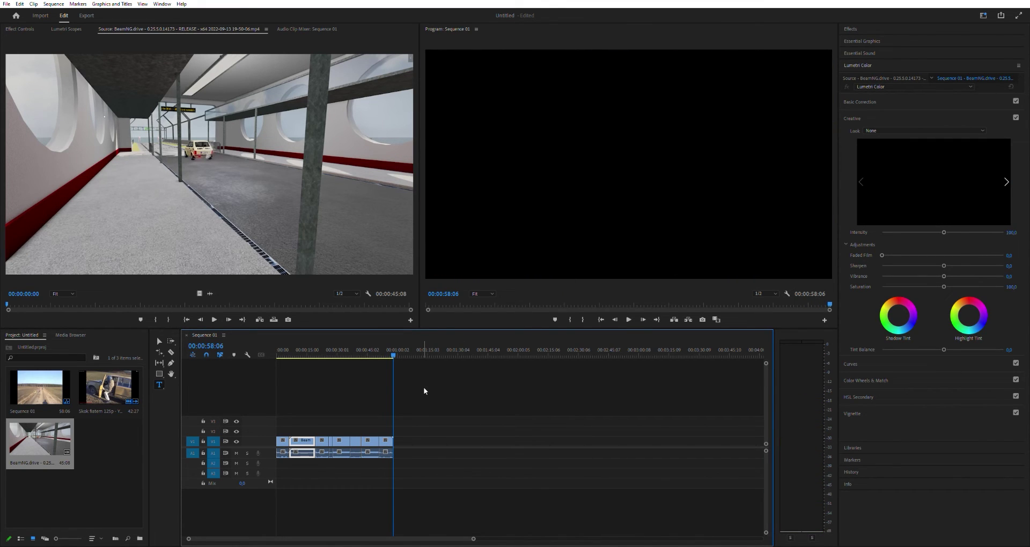
pyautogui.press('space')
pyautogui.click(620, 241)
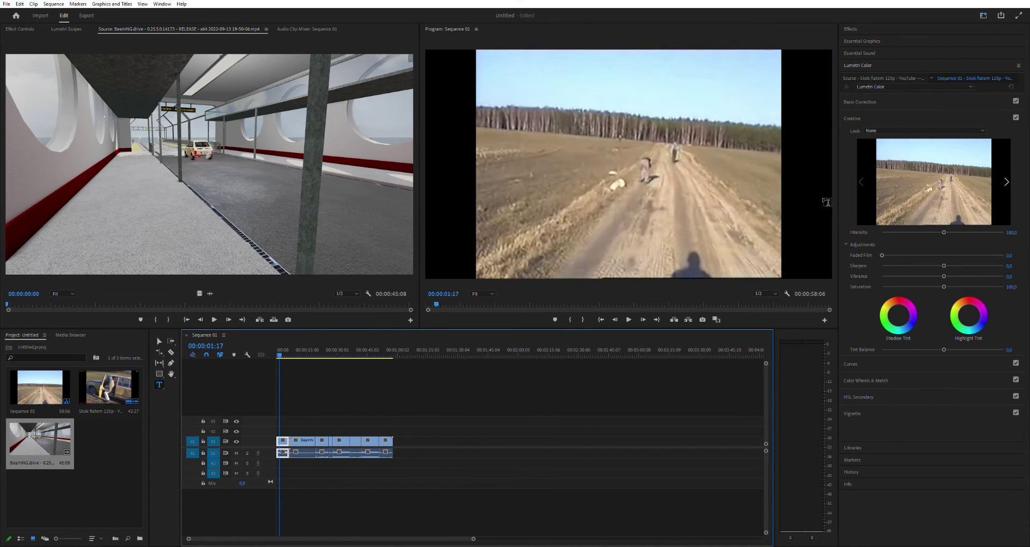
pyautogui.hotkey('ctrl', 'shift', 'a')
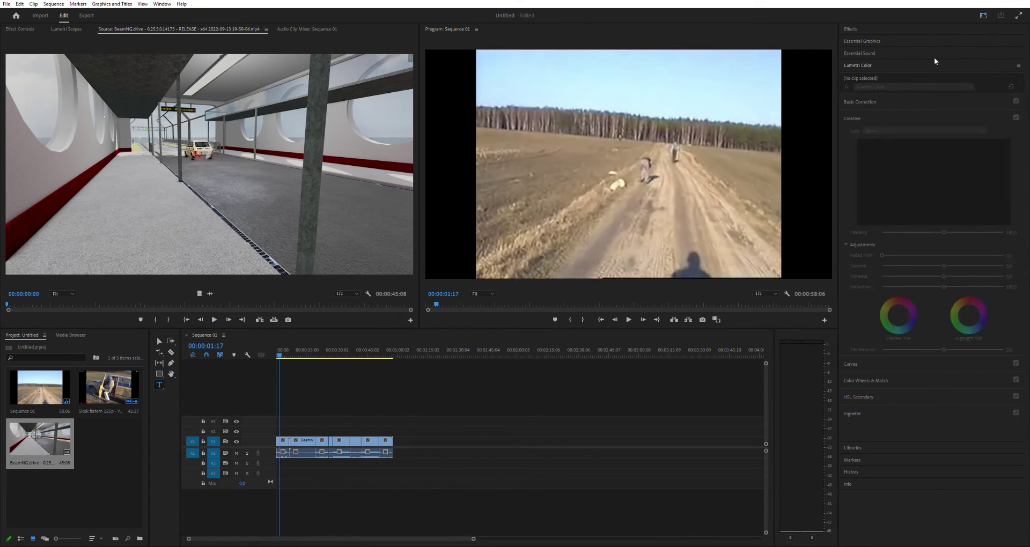